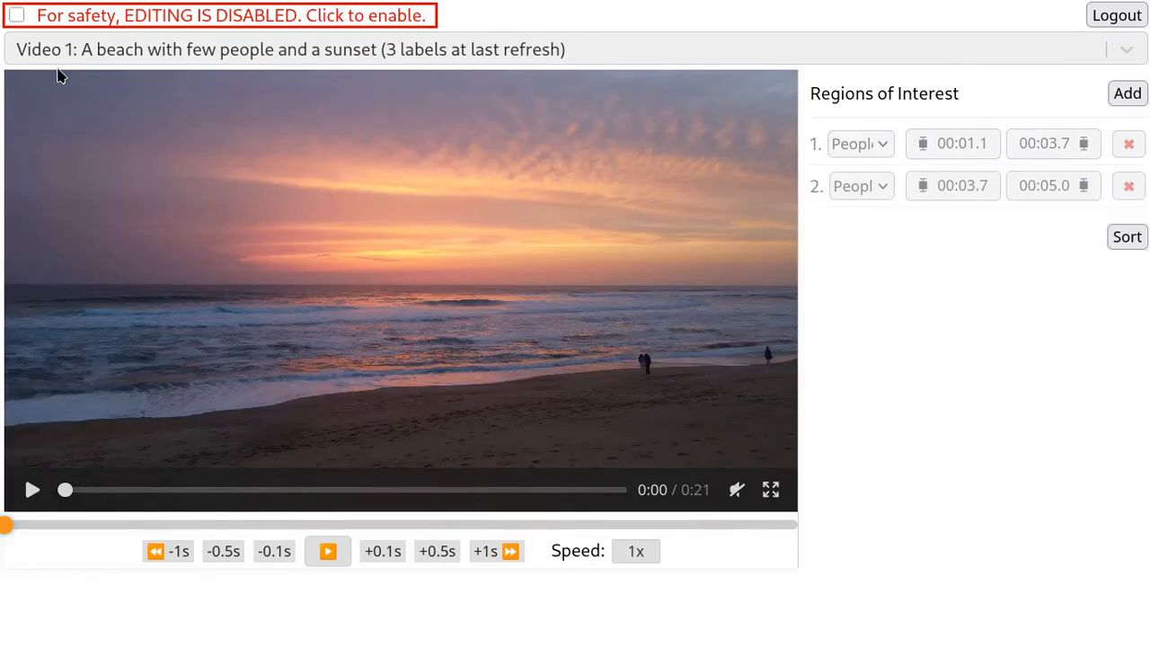
- Enable editing for Video 1 and delete both existing People regions of interest
left_click(15, 18)
left_click(1123, 151)
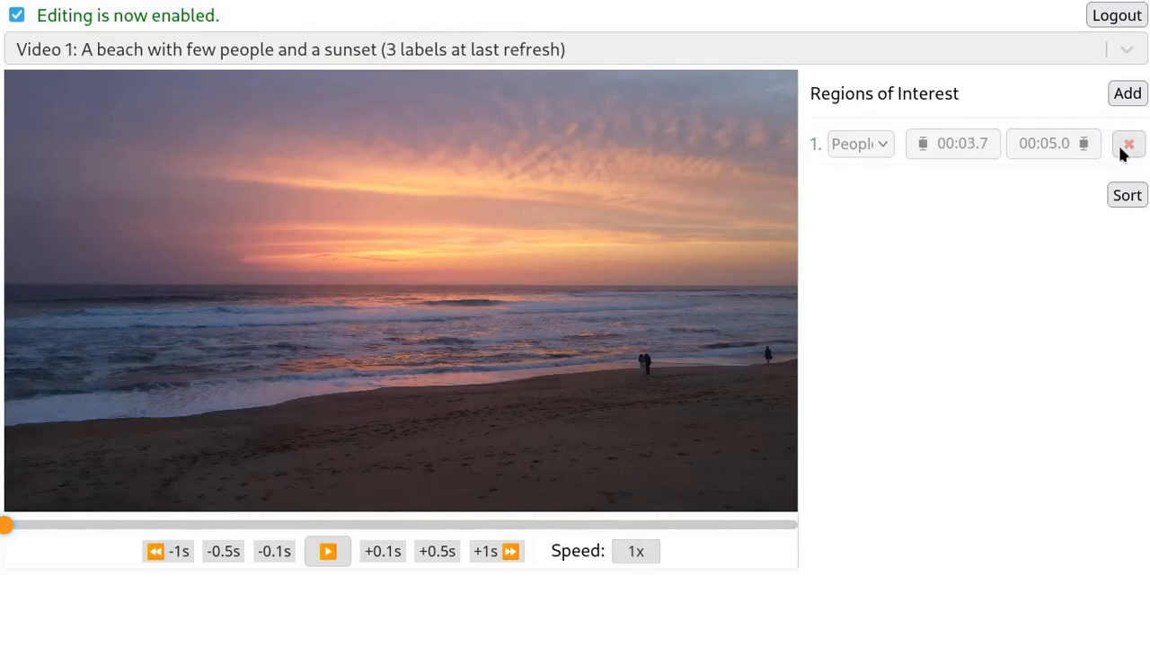
left_click(1127, 148)
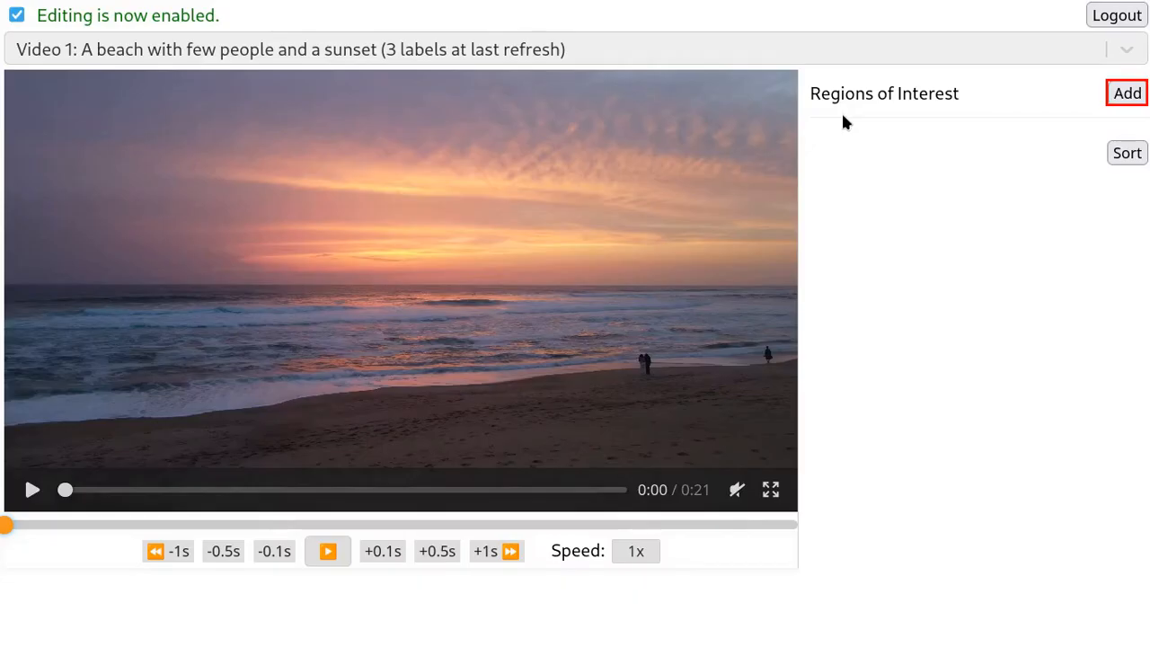
- Add a region of interest at the video's start, shrink it around the couple on the beach, and label it People
left_click(1127, 97)
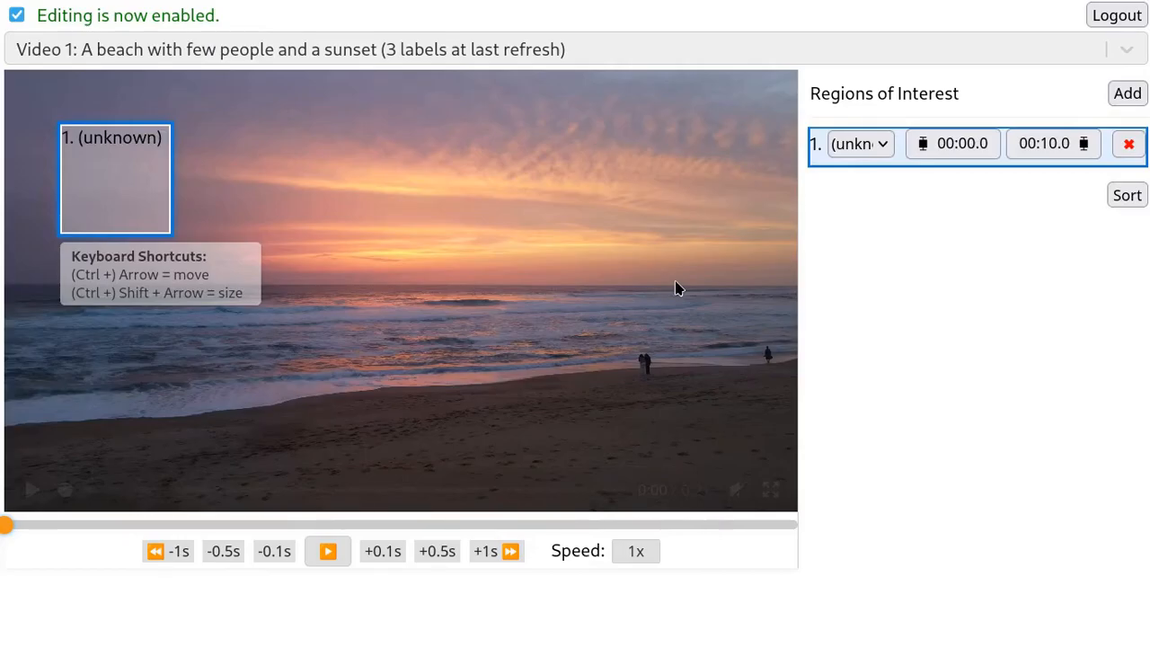
left_click_drag(123, 190, 699, 411)
left_click_drag(733, 445, 685, 396)
left_click(859, 145)
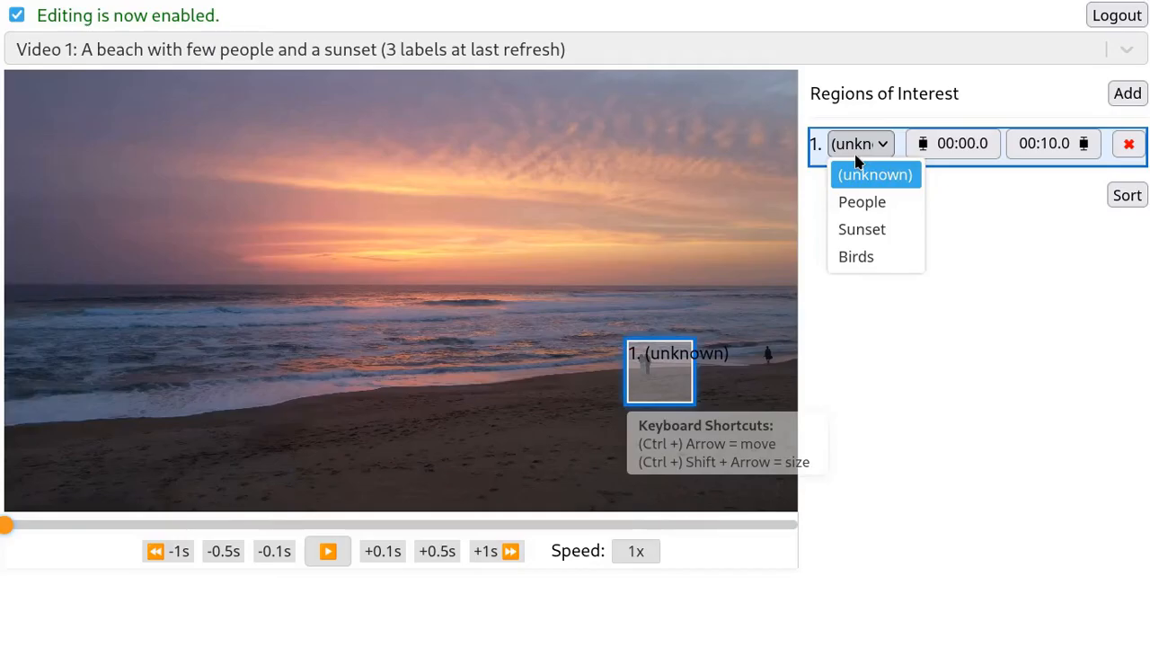
left_click(863, 202)
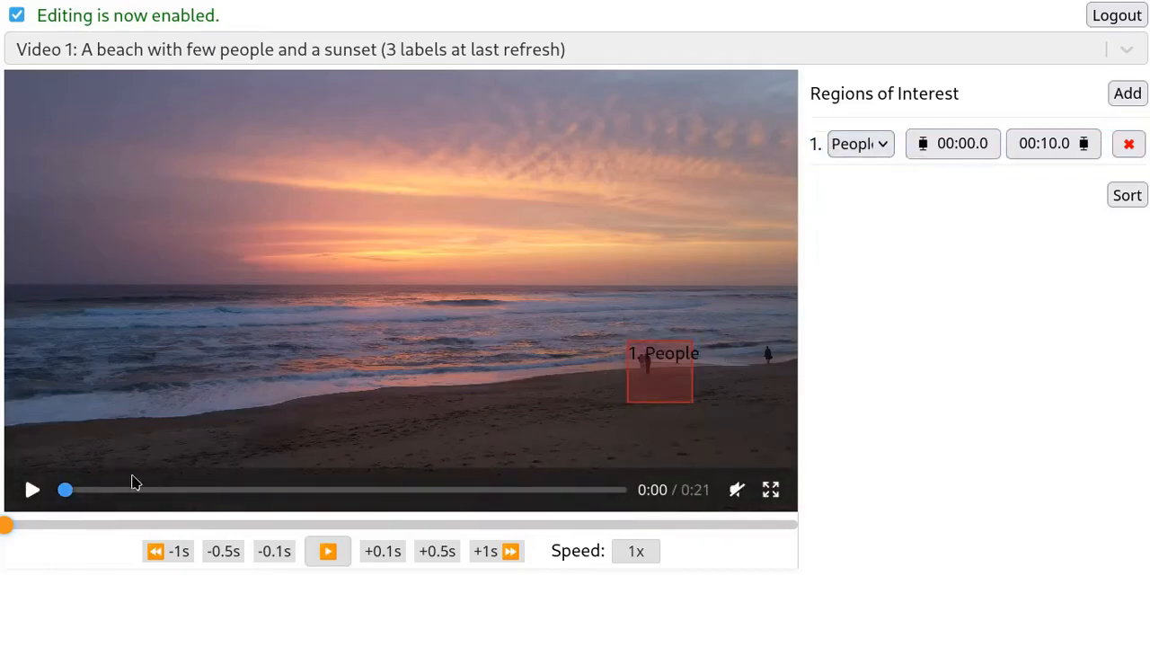
- Set the People region's end time to 00:02.5, just before the couple walks out of its box
left_click(32, 489)
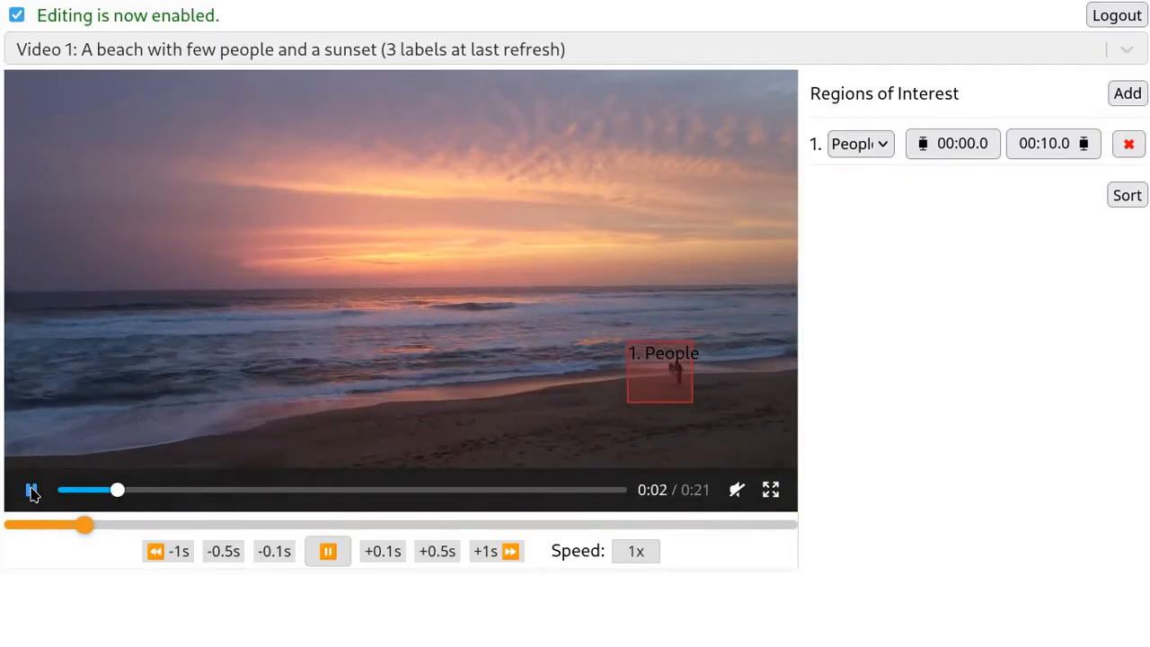
left_click(32, 490)
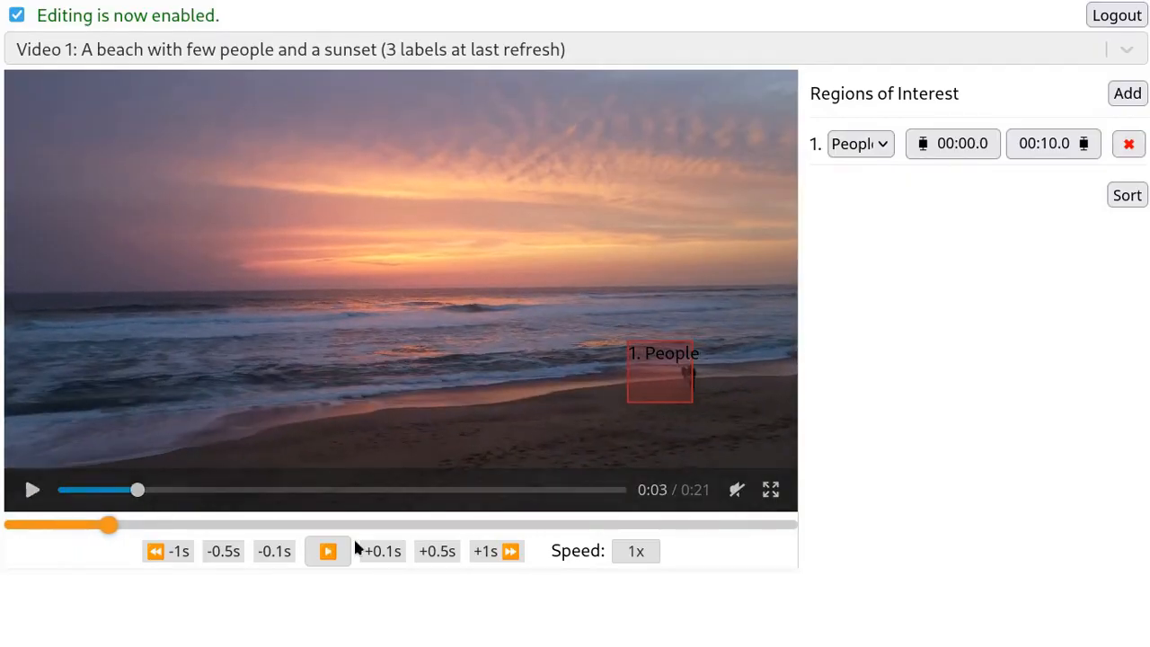
left_click(278, 558)
left_click(274, 551)
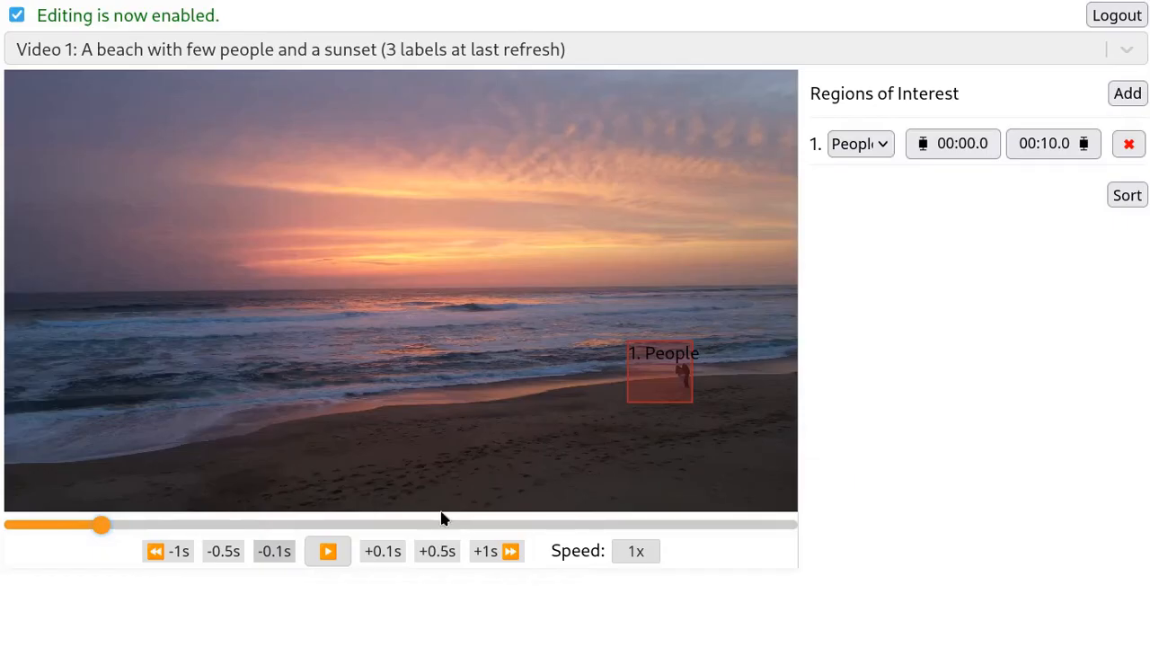
left_click(1072, 150)
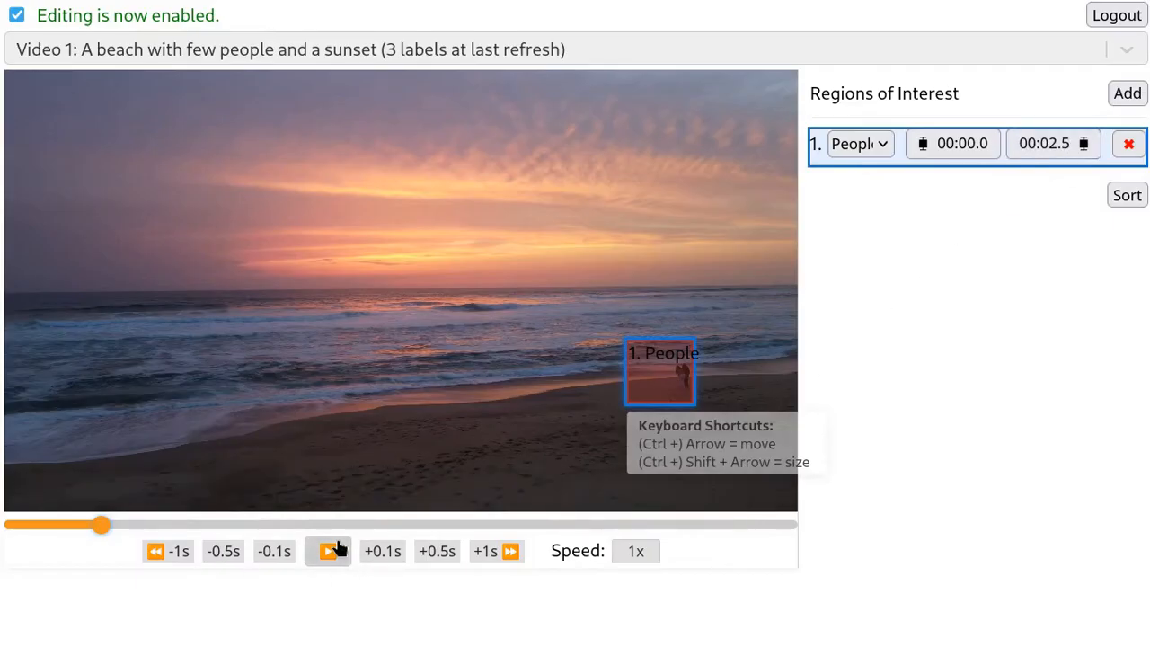
- Replay the video from near its beginning to check when the People region disappears
left_click(331, 550)
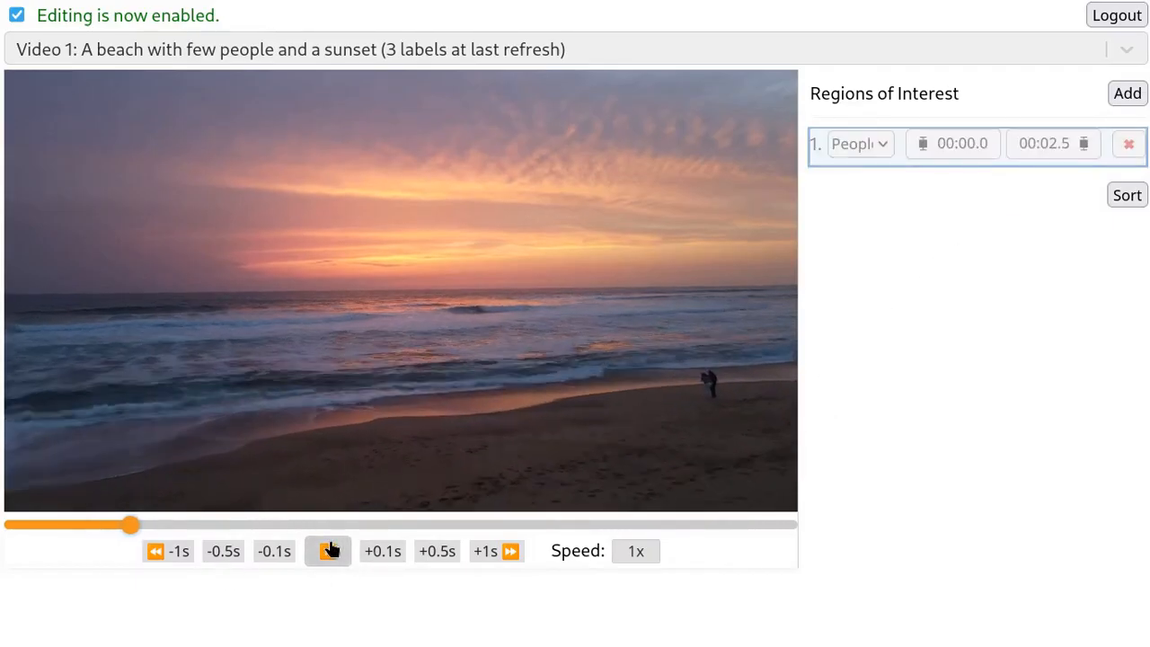
left_click_drag(146, 526, 13, 527)
left_click(460, 304)
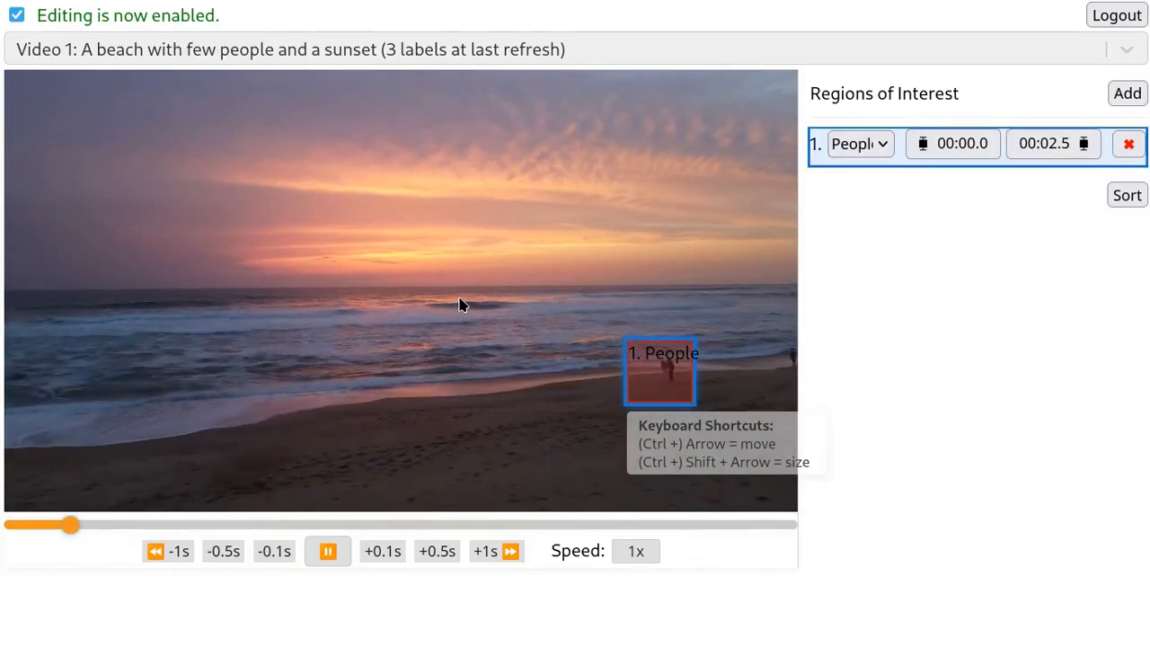
left_click(459, 305)
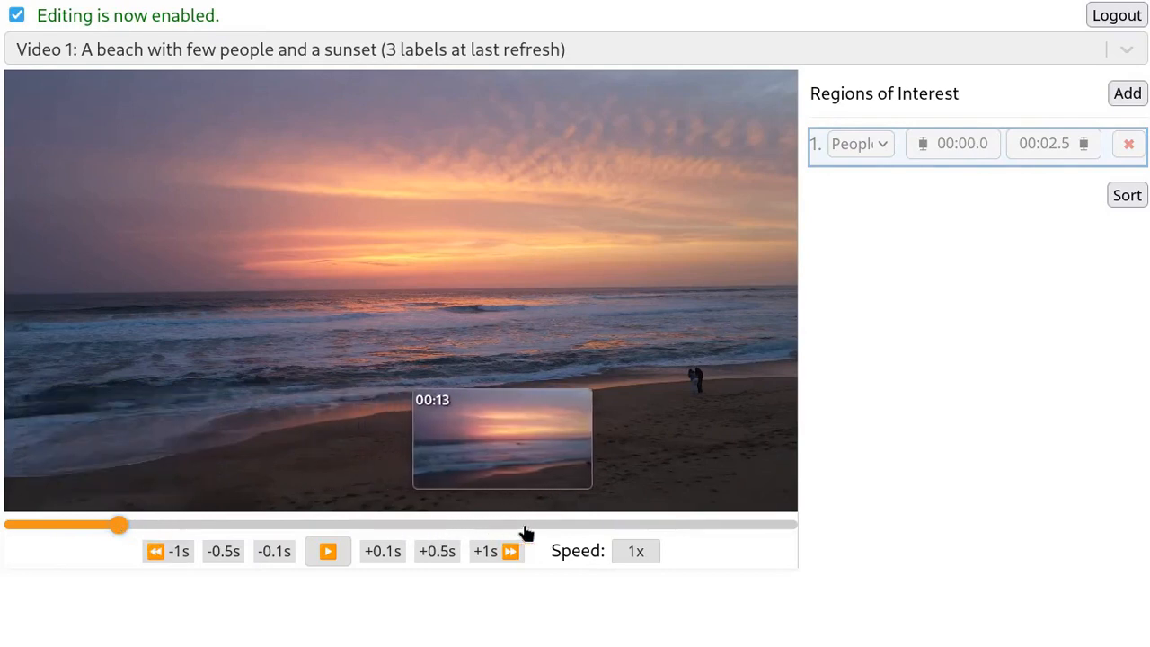
- Add a wide region over the glowing sky above the horizon, starting at 00:19.1, and label it Sunset
left_click(650, 526)
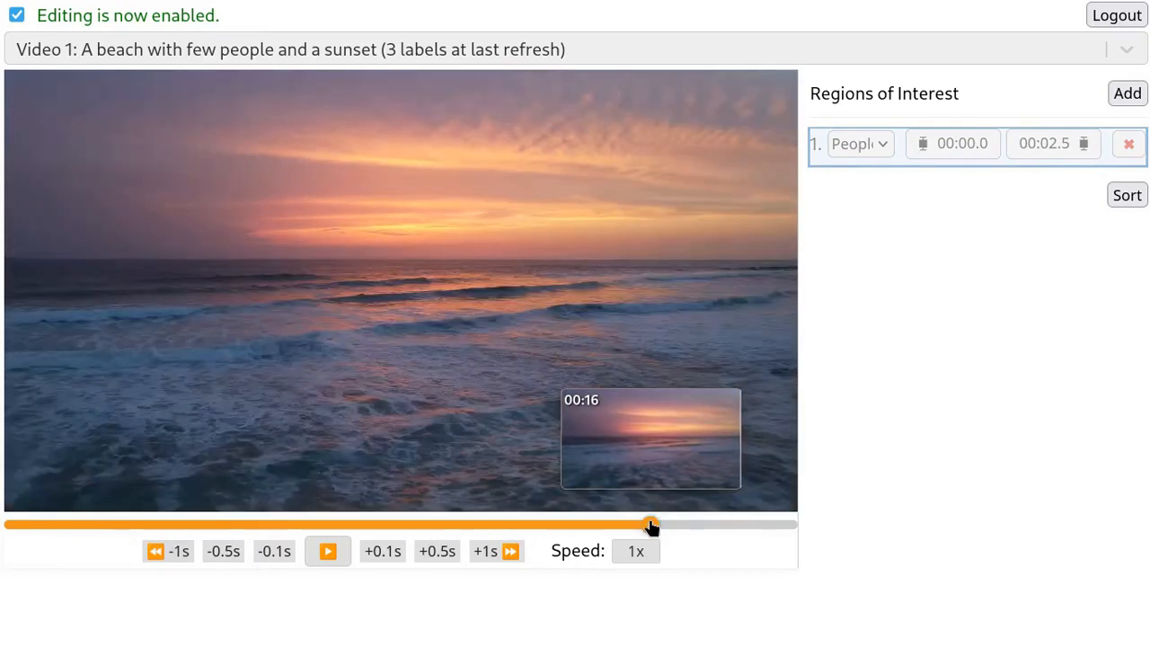
left_click(486, 356)
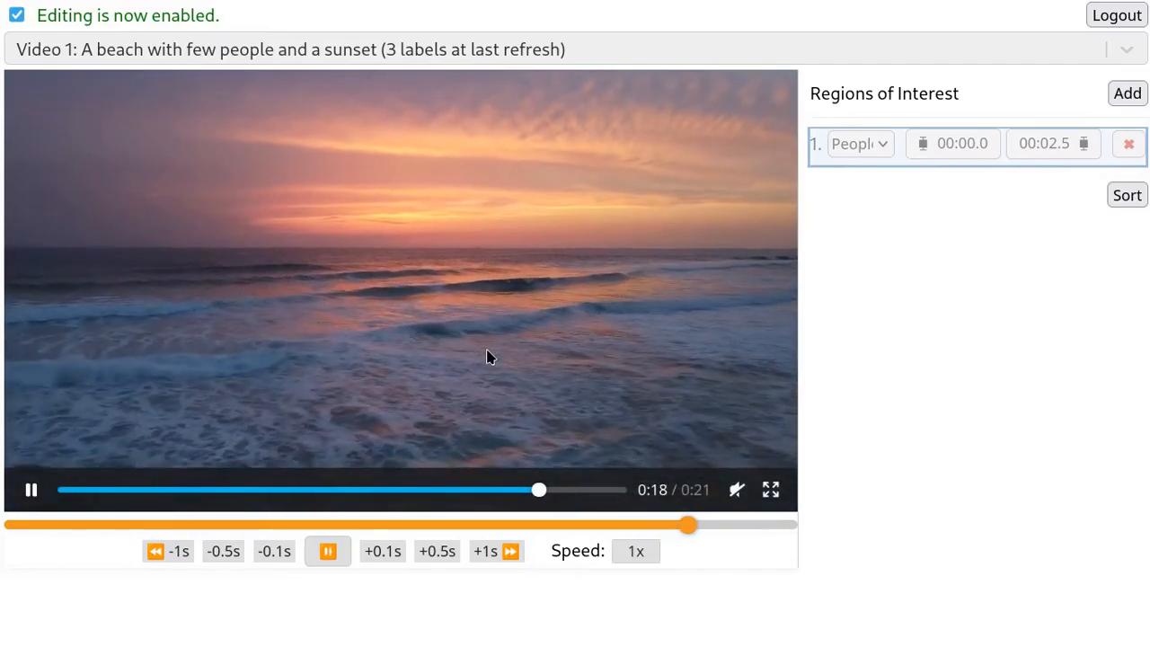
left_click(488, 357)
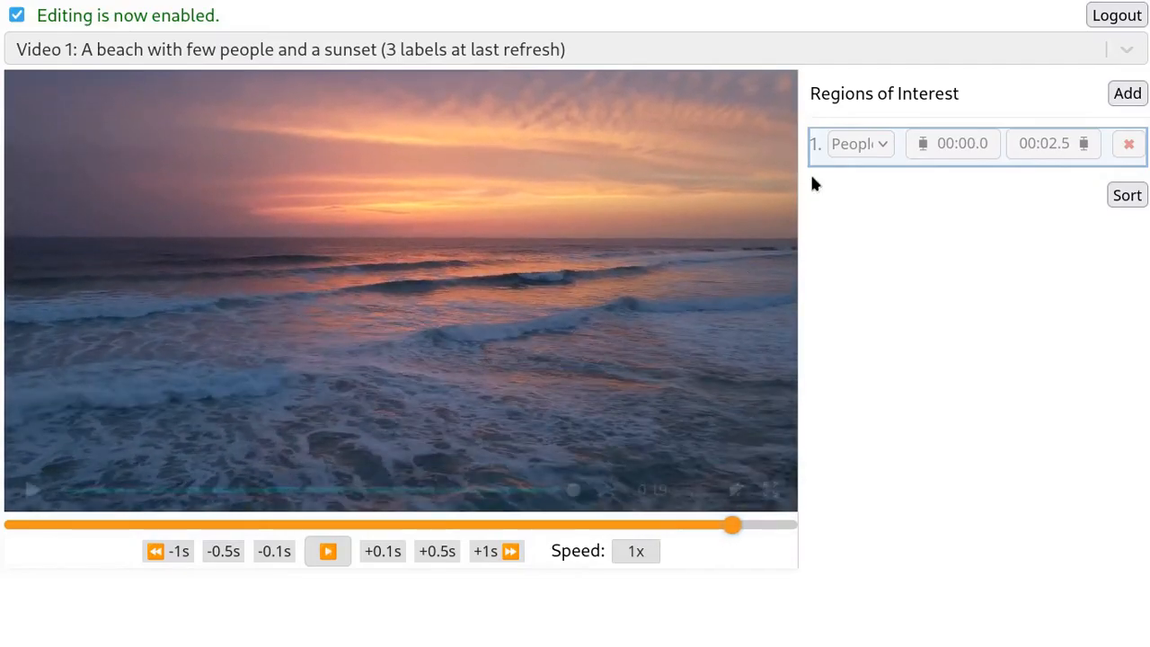
left_click(1131, 97)
left_click_drag(123, 192, 269, 226)
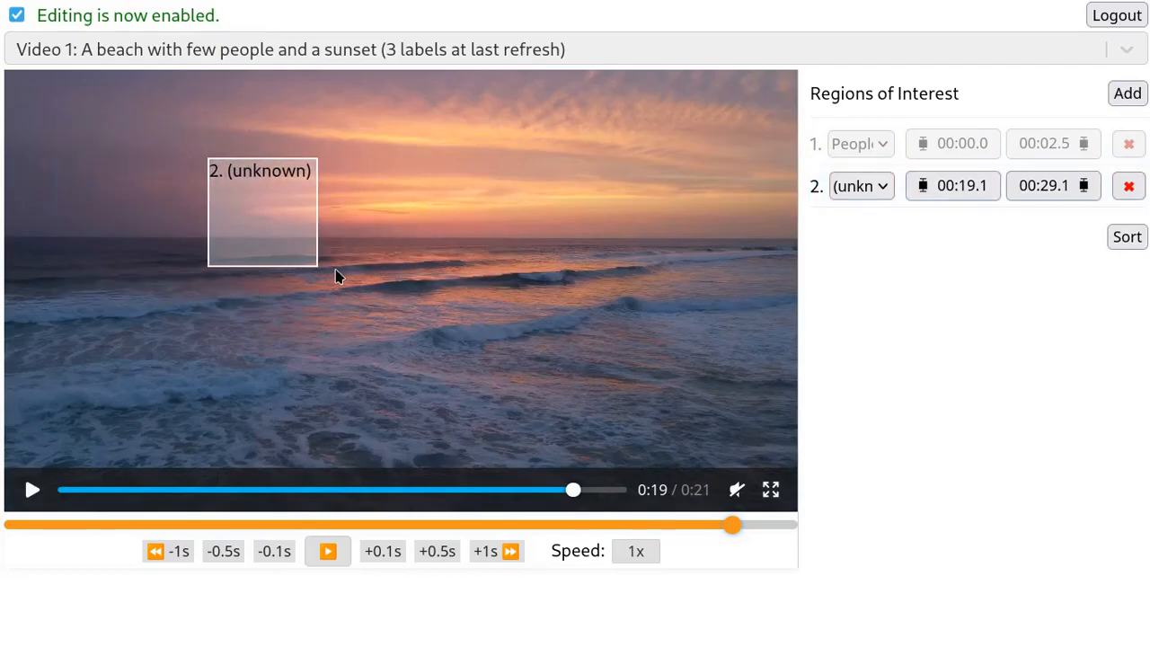
left_click_drag(315, 263, 497, 247)
mouse_move(695, 248)
left_mouse_down()
mouse_move(745, 244)
mouse_move(706, 247)
left_mouse_up()
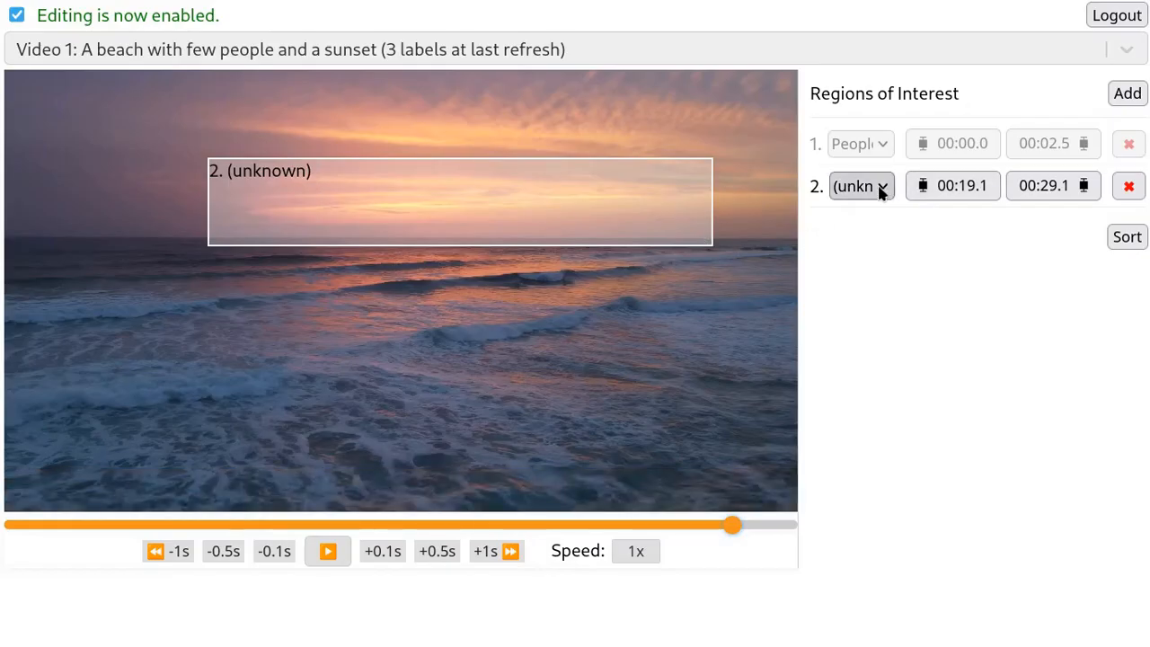
left_click(881, 187)
left_click(867, 277)
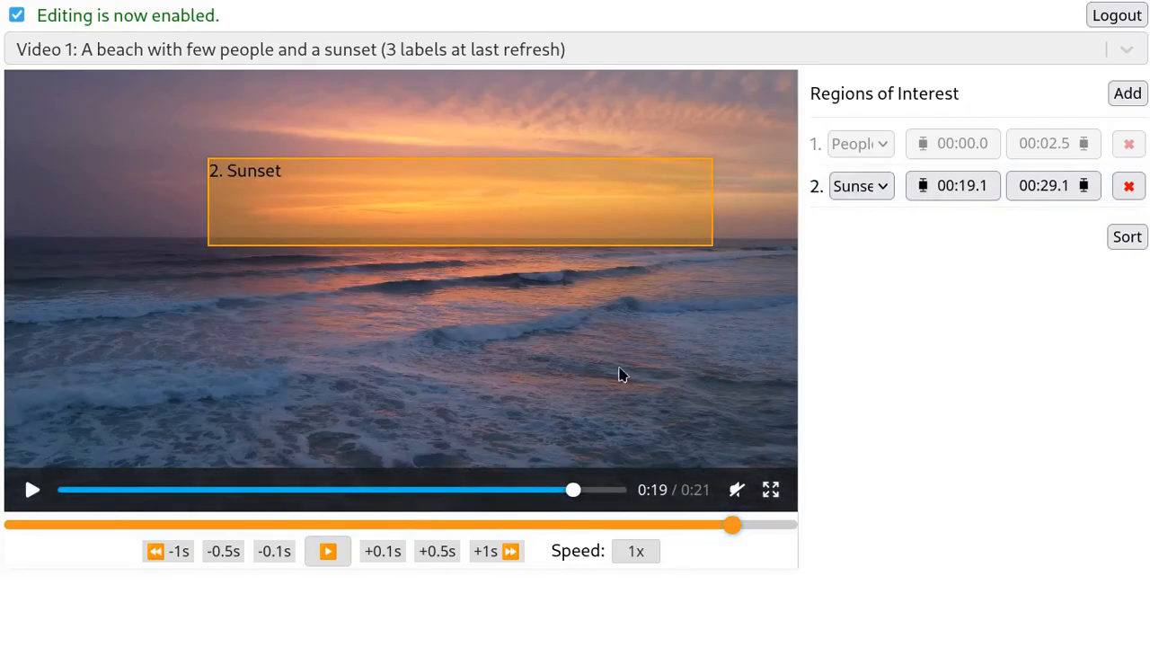
- Nudge the Sunset region upward at the end of the video until its lower edge meets the horizon
left_click(428, 418)
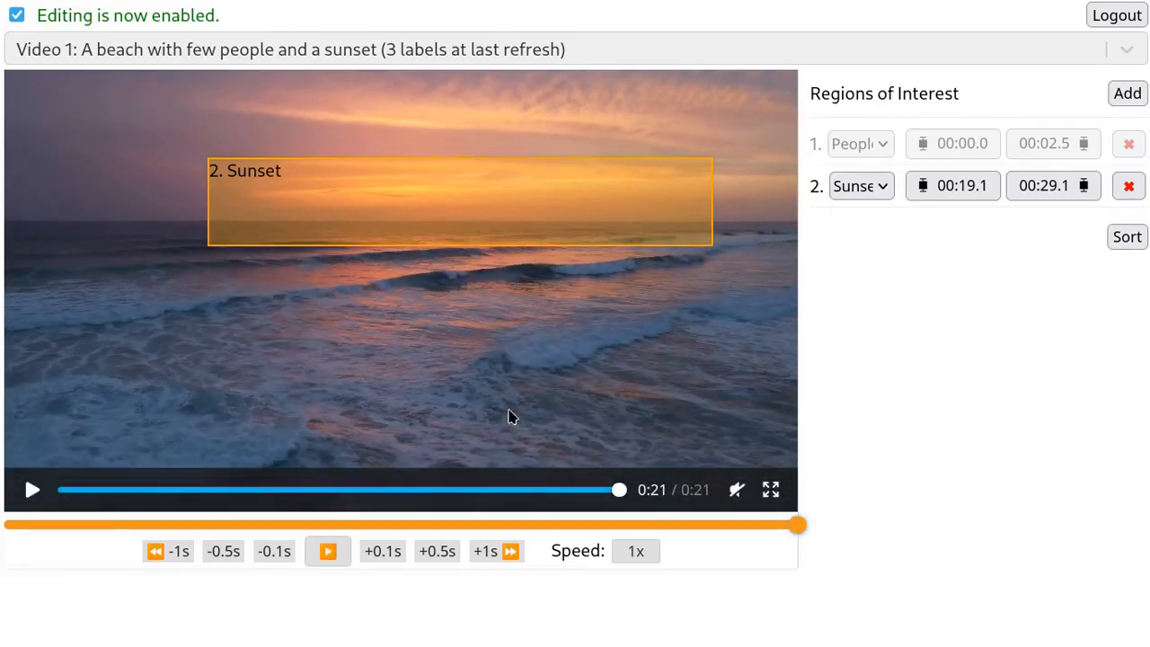
left_click(507, 197)
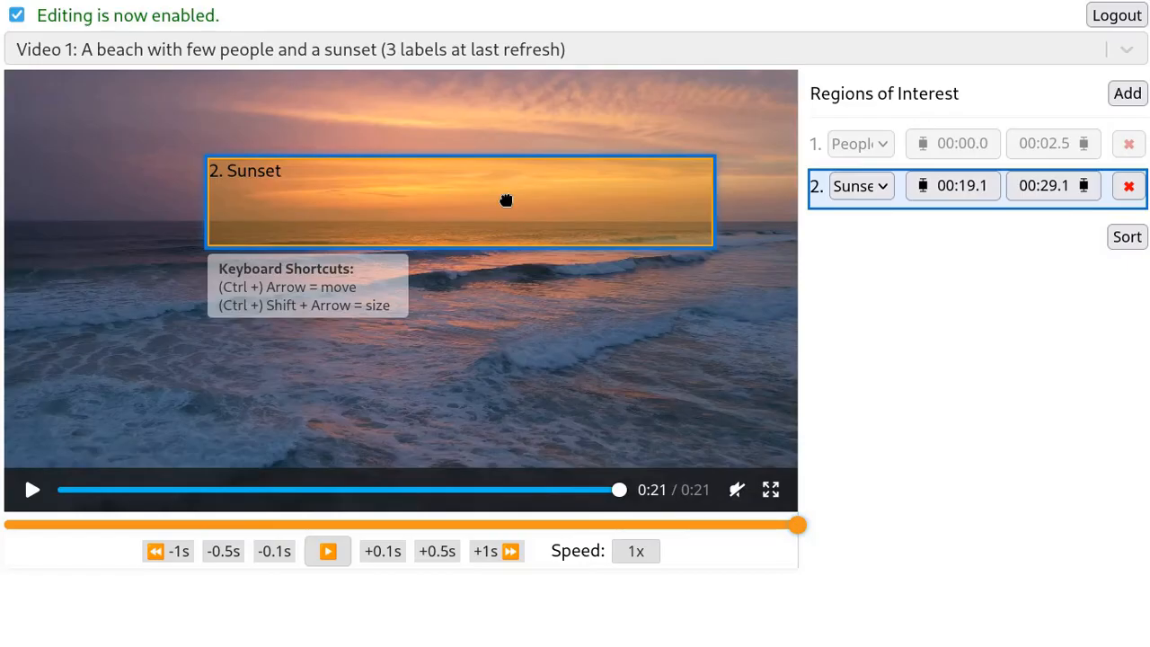
key("Up")
key("Up")
key("Up")
key("Up")
key("Up")
key("Up")
key("Up")
key("Up")
key("Up")
key("Up")
key("Up")
key("Up")
key("Up")
key("Up")
key("Up")
key("Up")
key("Up")
key("Up")
key("Up")
key("Up")
key("Up")
key("Up")
key("Up")
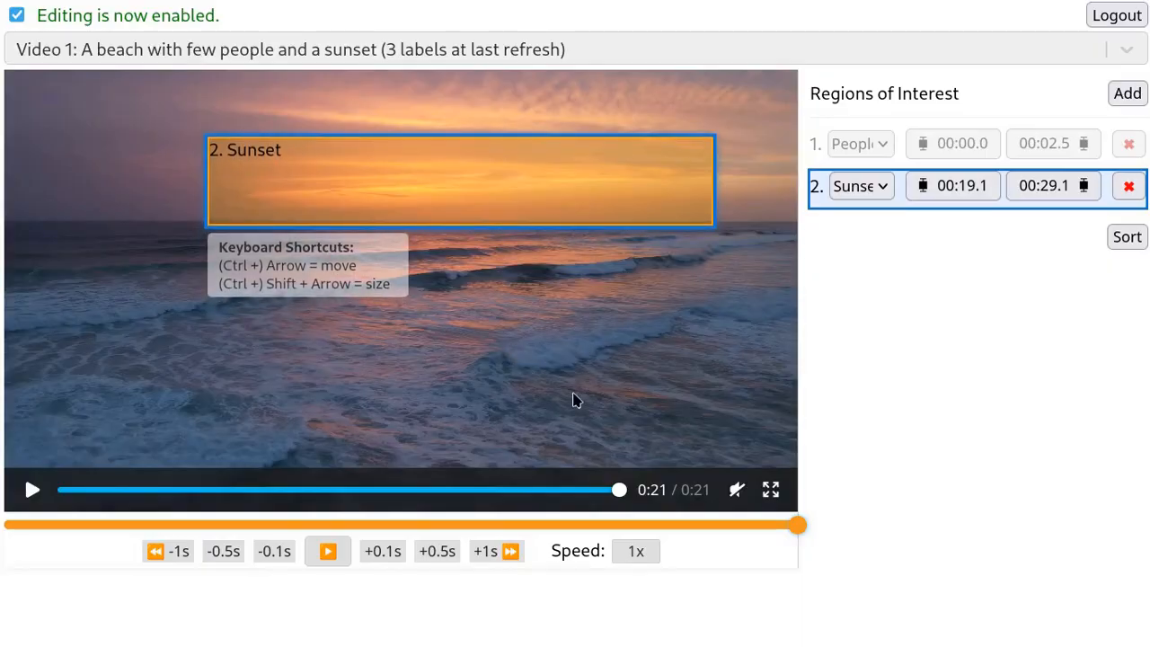
- Review playback around the labelled regions, jumping to the start of the People region and of the Sunset region
left_click(573, 395)
left_click(546, 458)
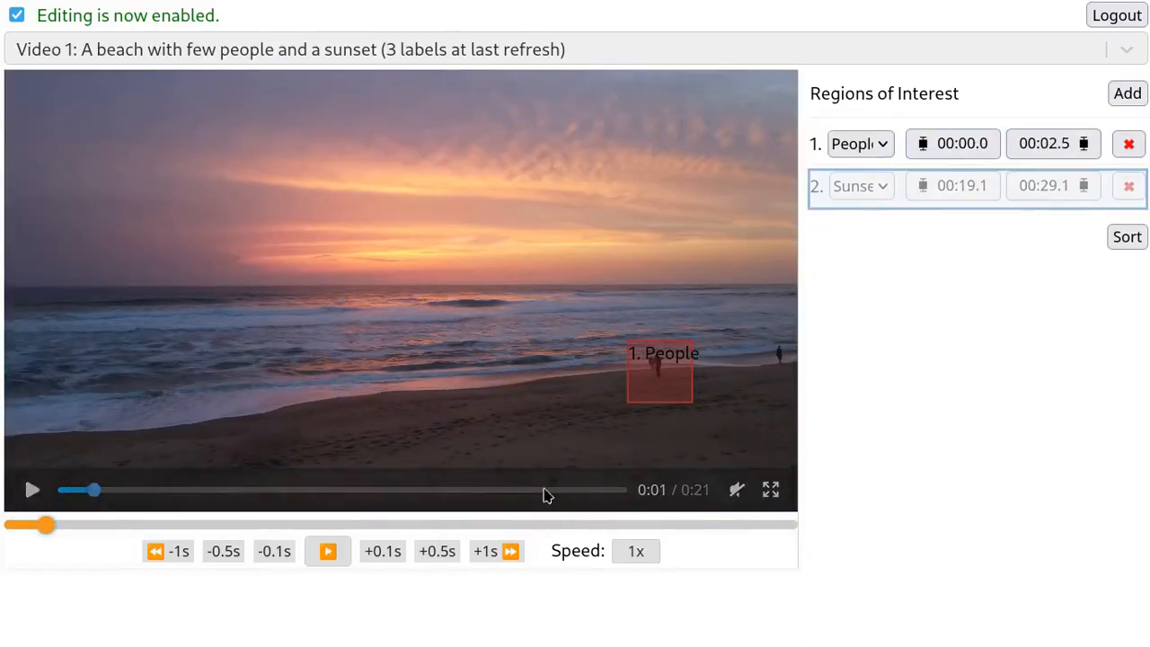
left_click(617, 526)
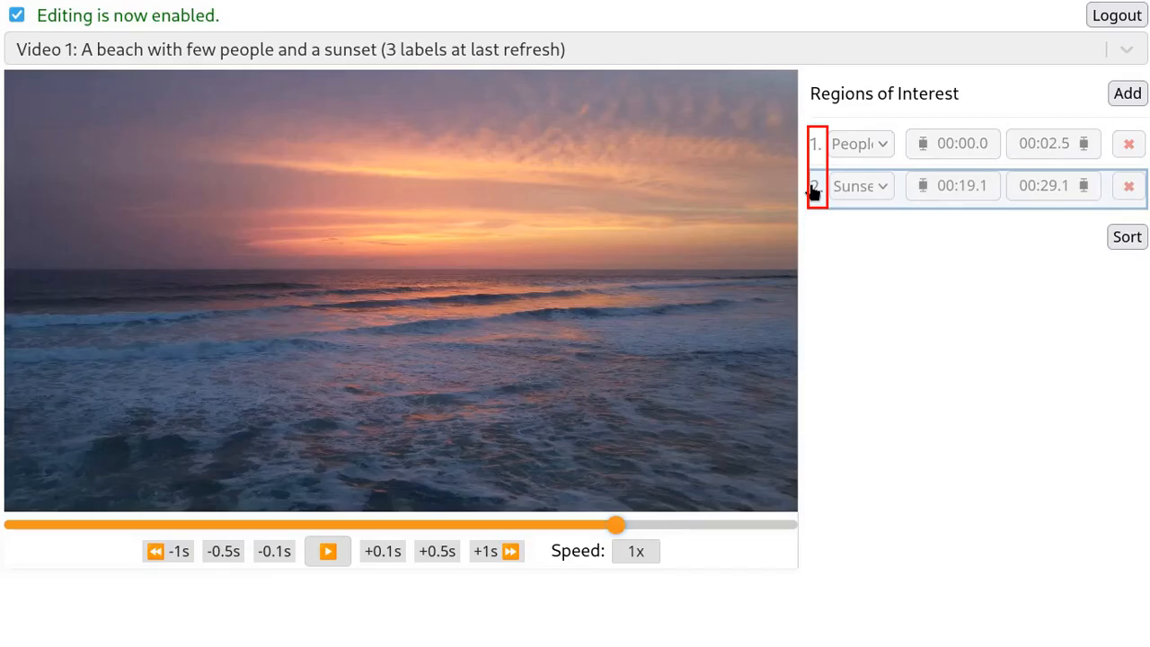
left_click(813, 191)
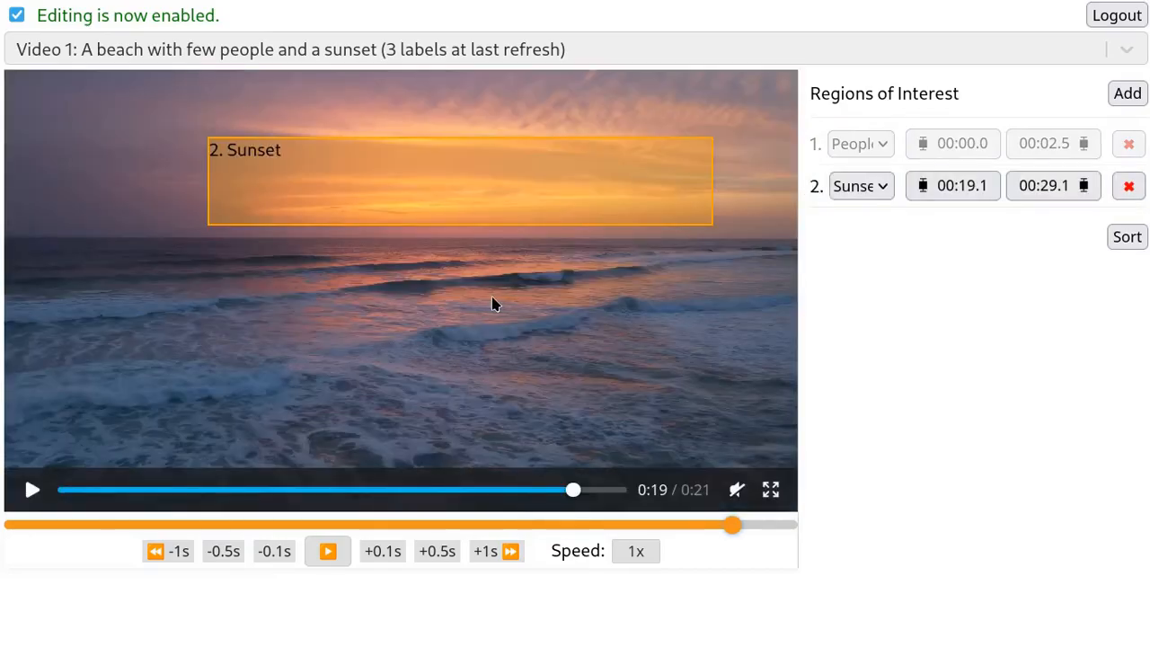
left_click(493, 305)
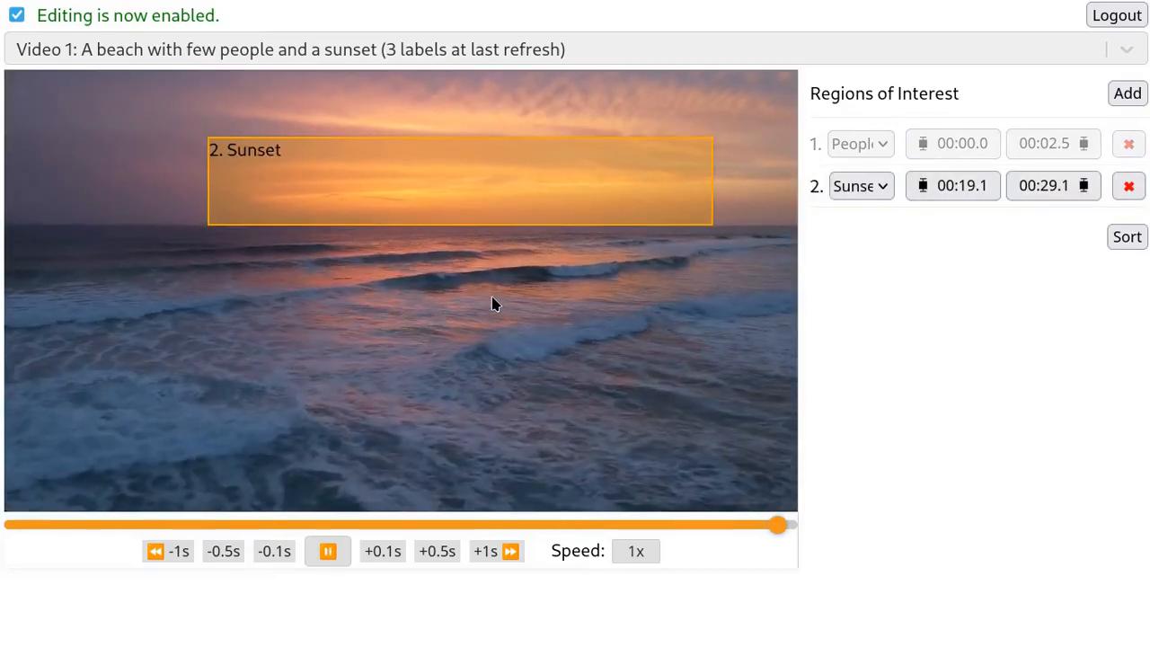
left_click(492, 304)
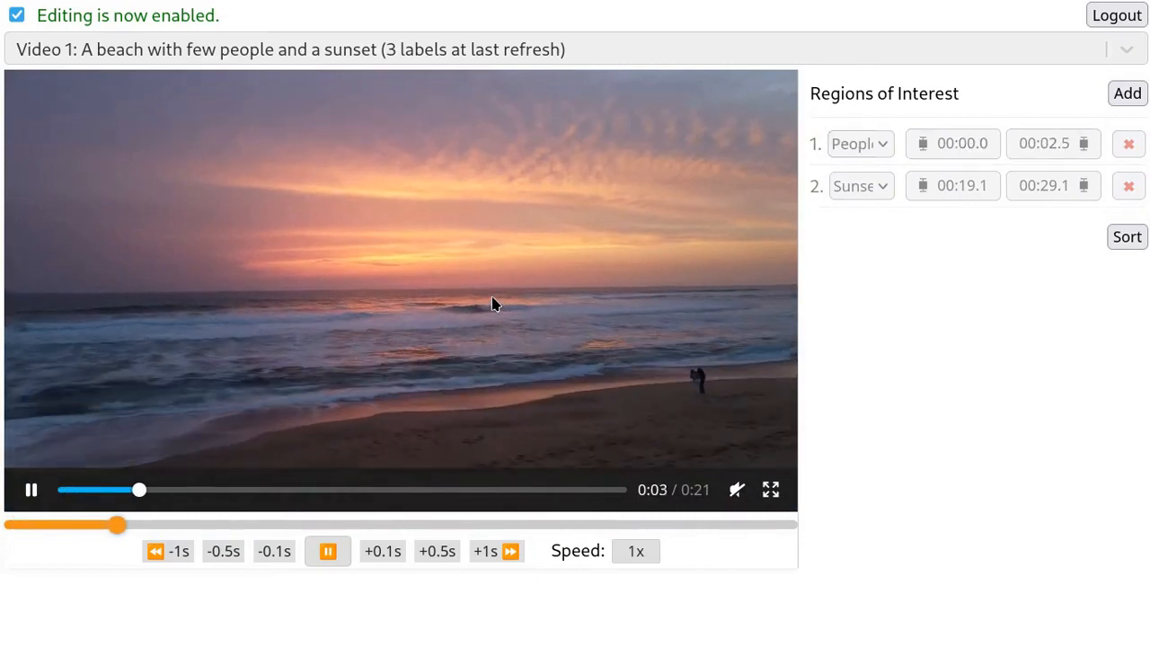
left_click(492, 303)
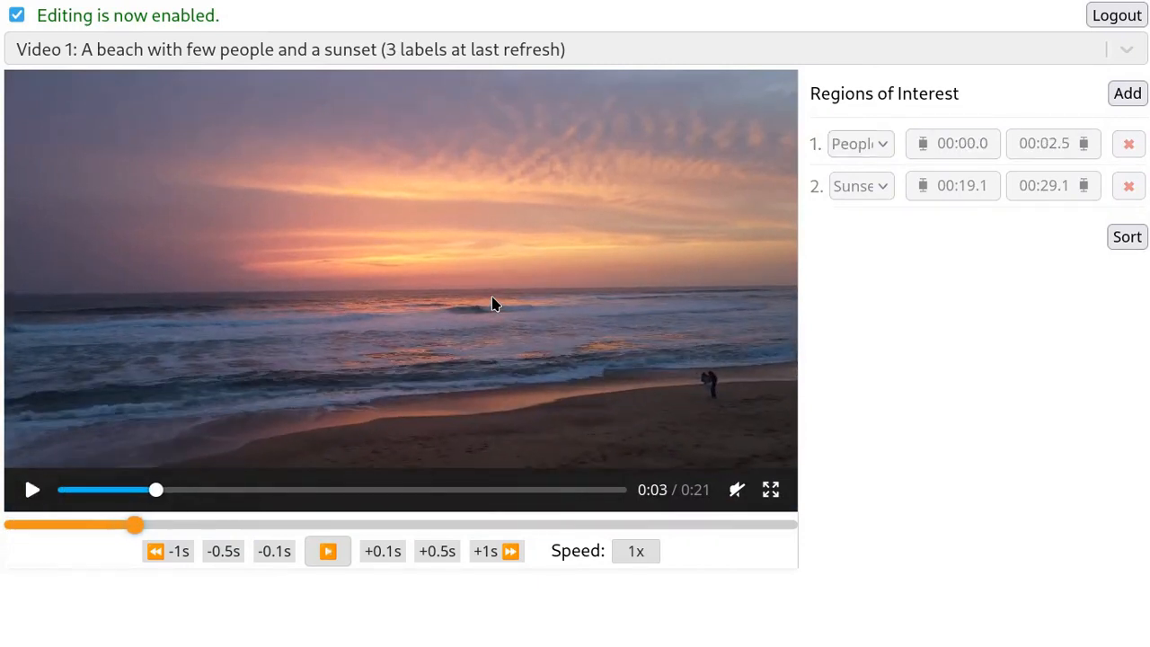
left_click(815, 154)
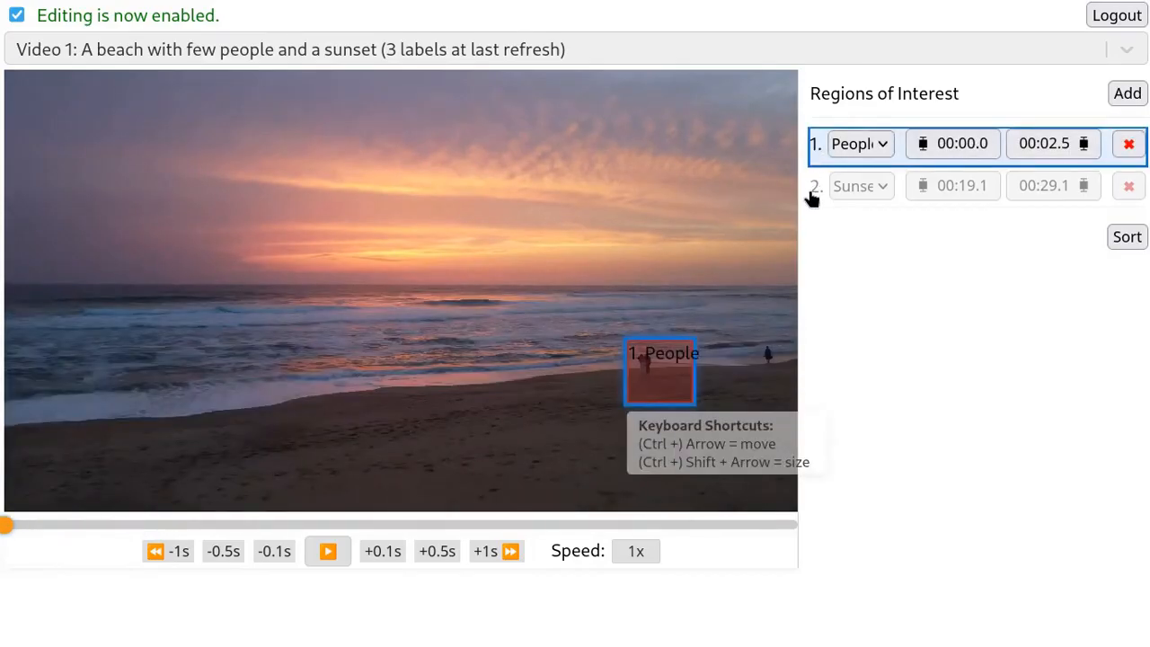
left_click(812, 196)
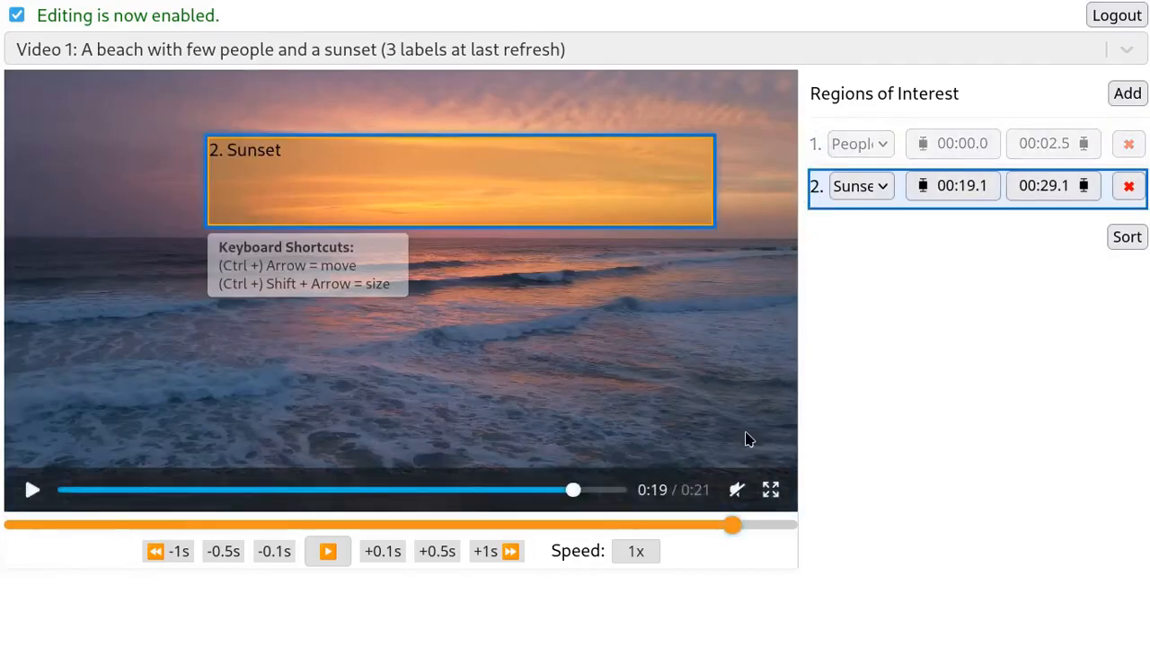